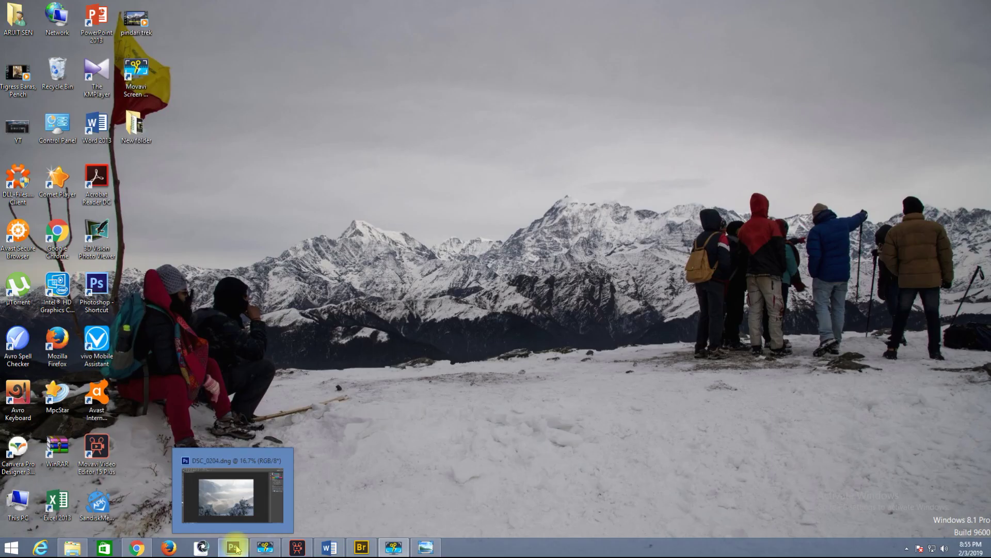
Restore the Photoshop window showing the DSC_0204.dng snowy valley photo from the taskbar.
left_click(234, 548)
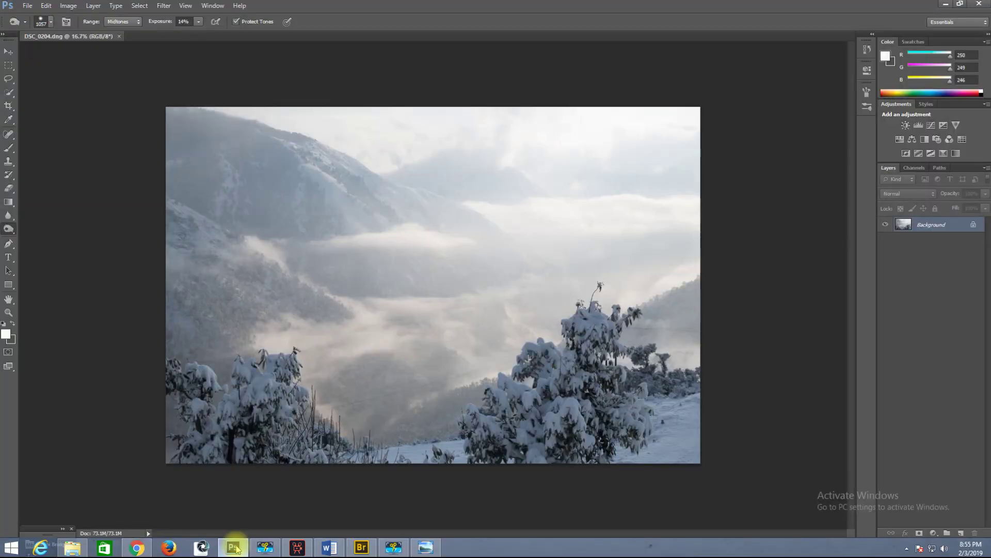
Select the Burn Tool from the Dodge group, then switch to the Brush Tool.
right_click(8, 231)
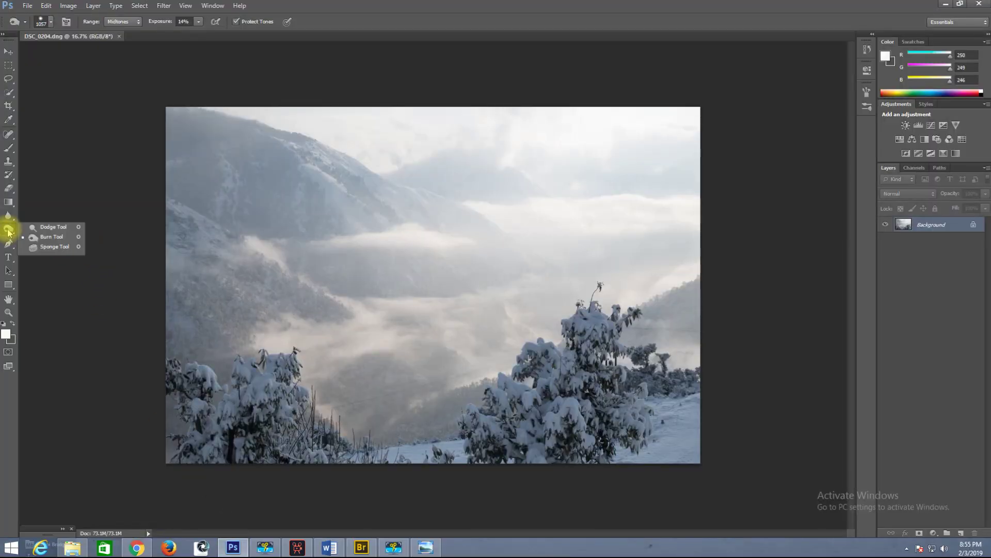
left_click(52, 236)
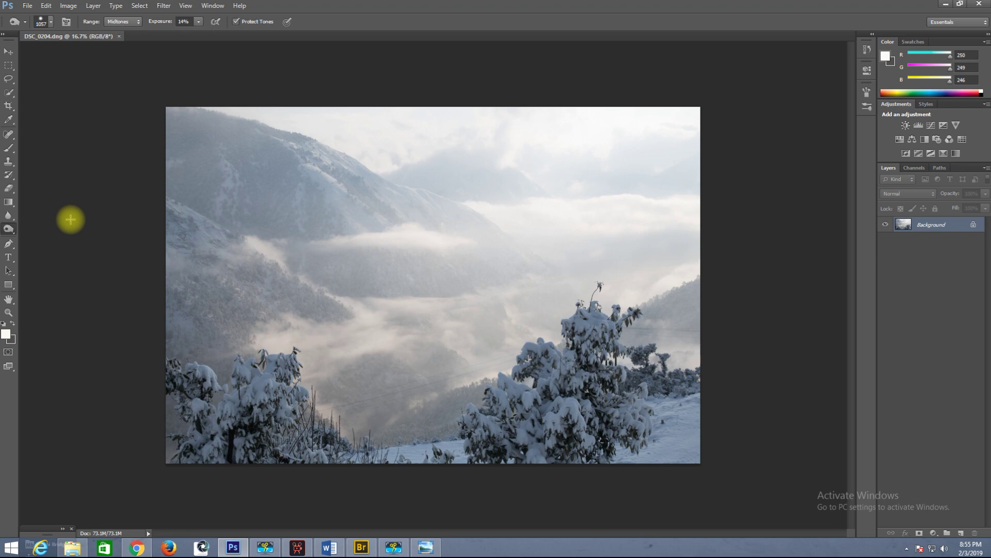
left_click(9, 147)
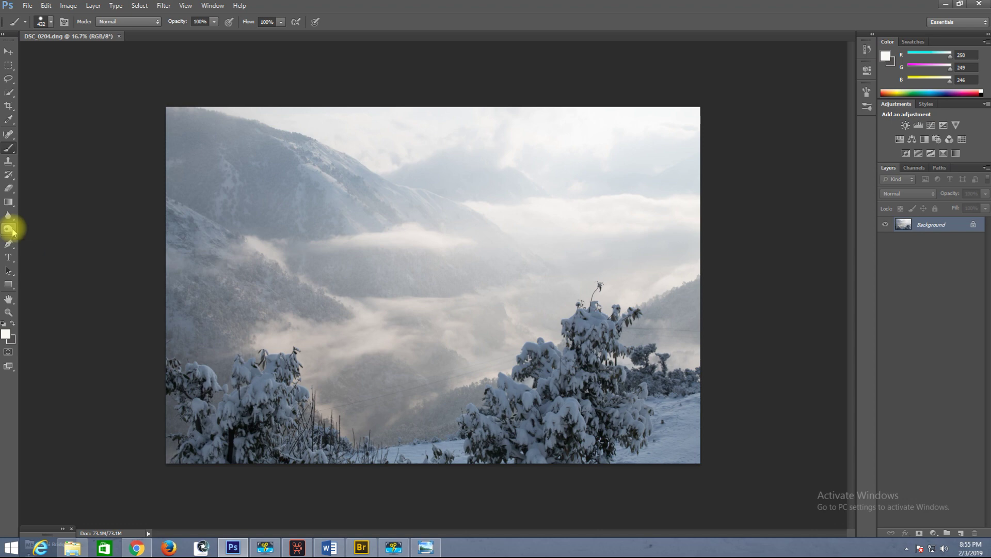
Reselect the Burn Tool and view the keyboard photo showing the Caps Lock key.
left_click_drag(12, 231, 43, 241)
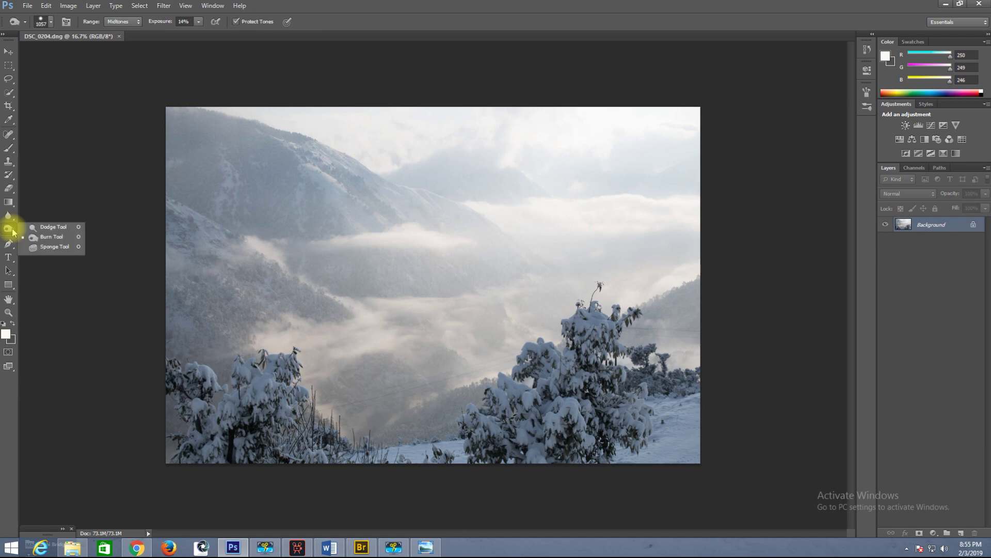
left_click(43, 240)
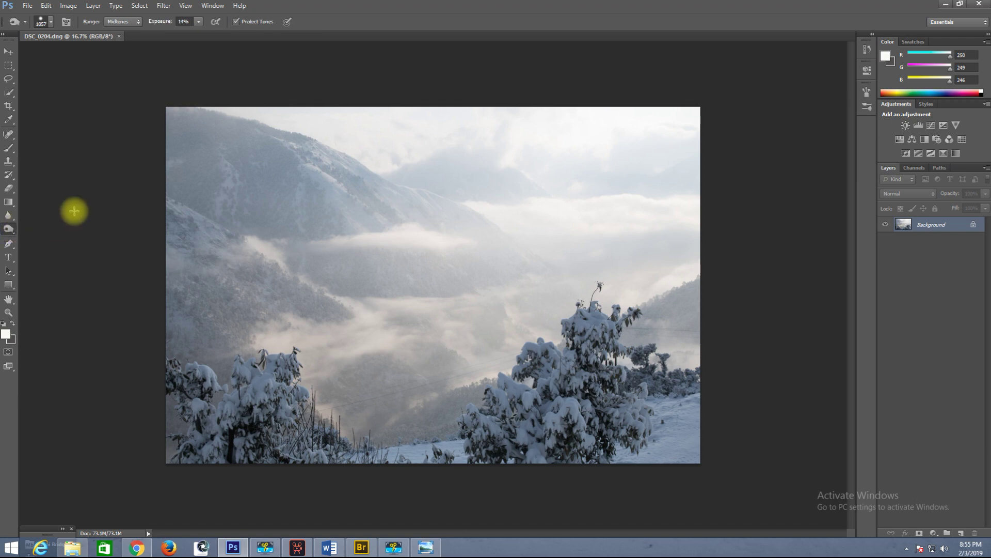
left_click(425, 547)
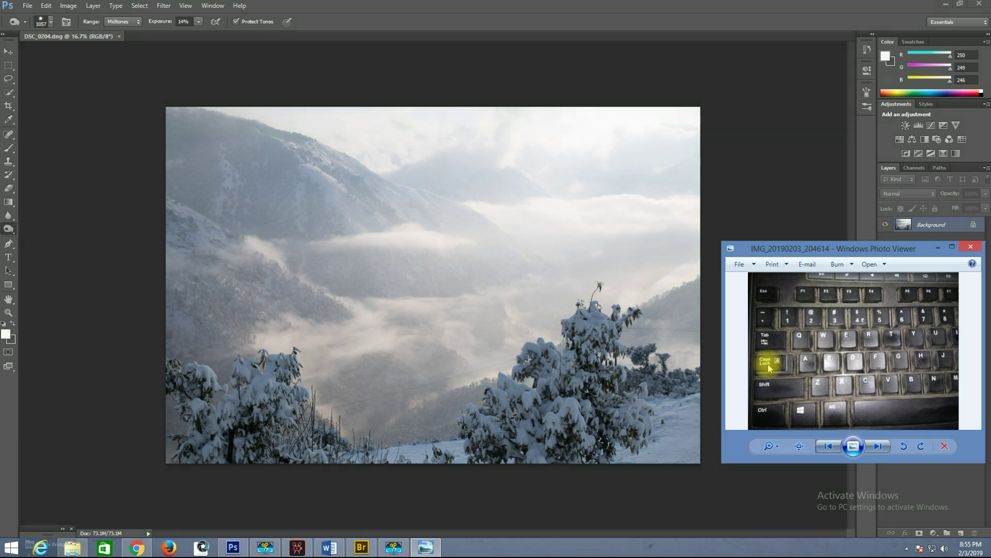
left_click(428, 544)
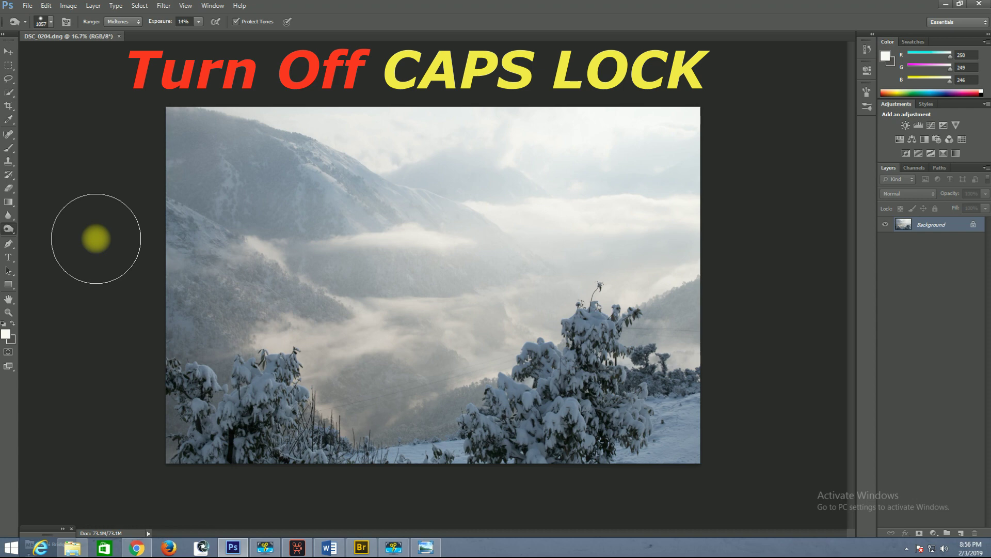
Toggle Caps Lock to switch on the precise crosshair cursor.
key("Caps_Lock")
Turn Caps Lock off to restore the brush cursor and burn the left hillside.
key("Caps_Lock")
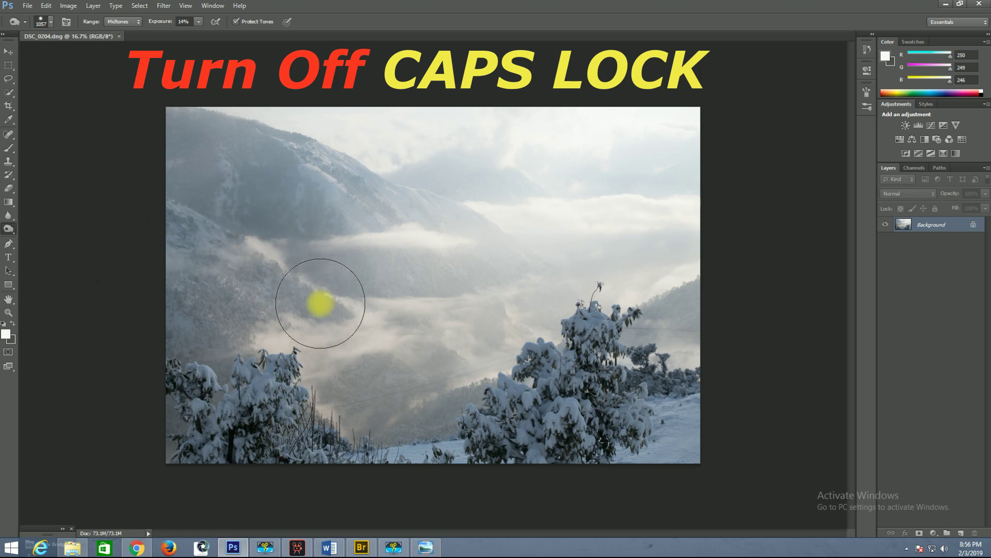
left_click_drag(320, 304, 542, 222)
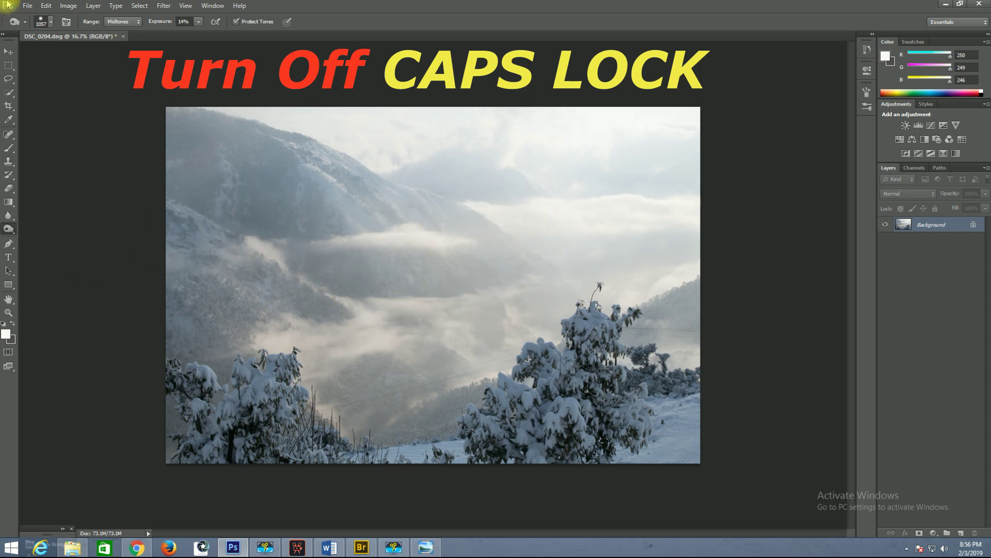
Review the burn brush Size and Hardness, then reopen the dodge, burn and sponge choices.
left_click(52, 22)
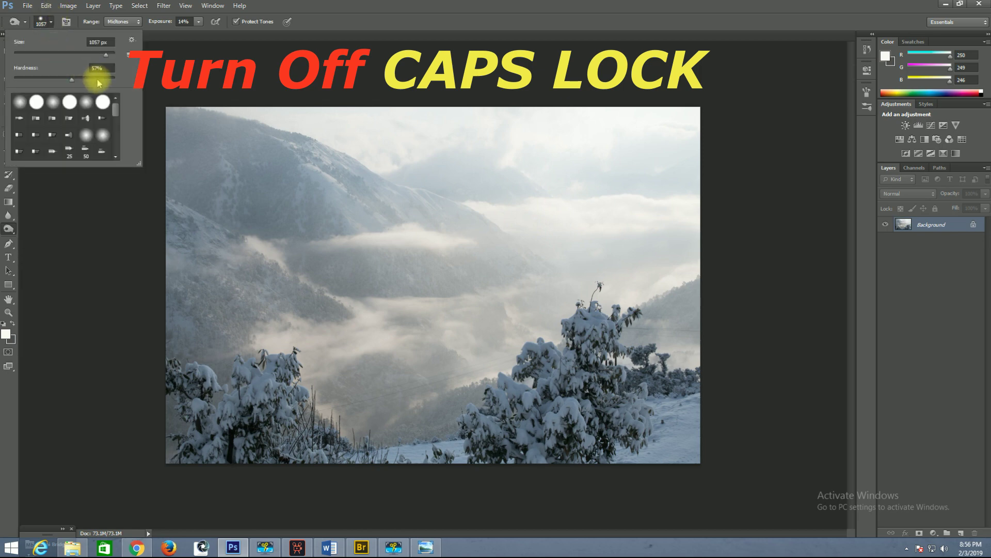
left_click(286, 223)
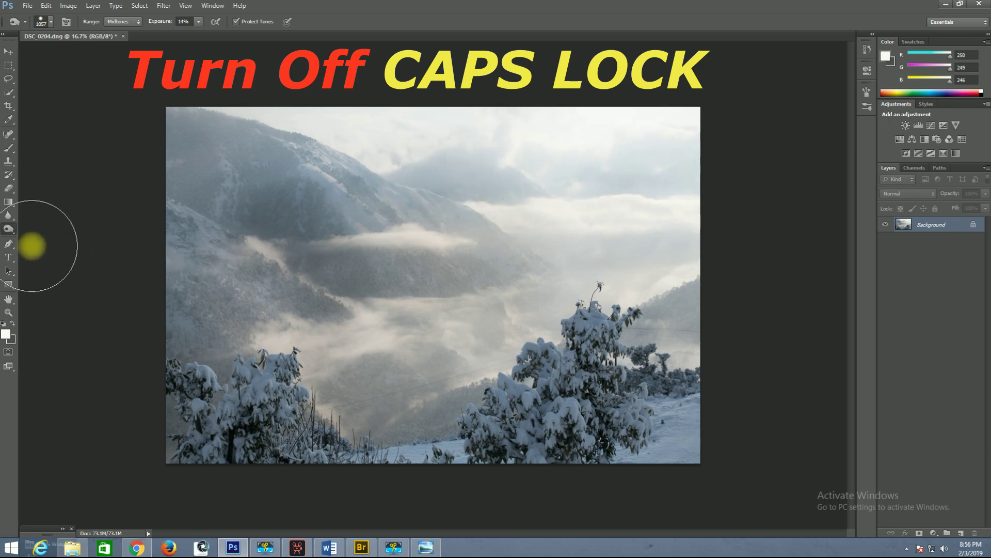
right_click(8, 227)
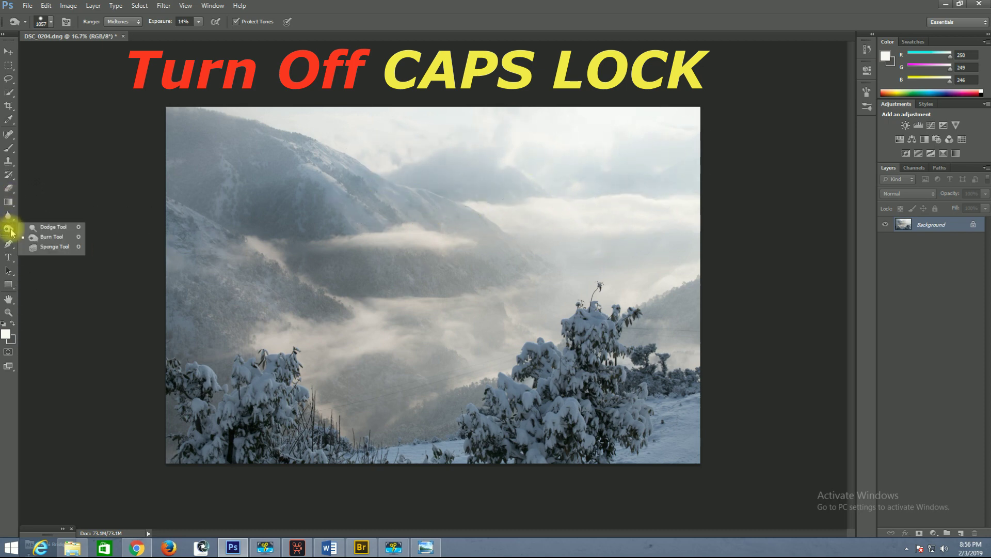
Pick the Burn Tool again, then switch to the Brush Tool.
left_click(47, 237)
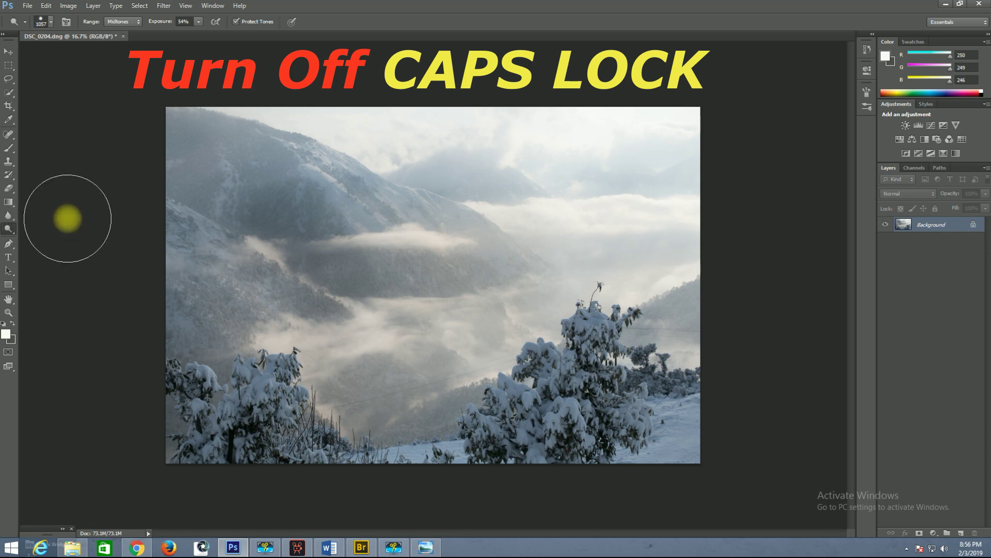
left_click(9, 149)
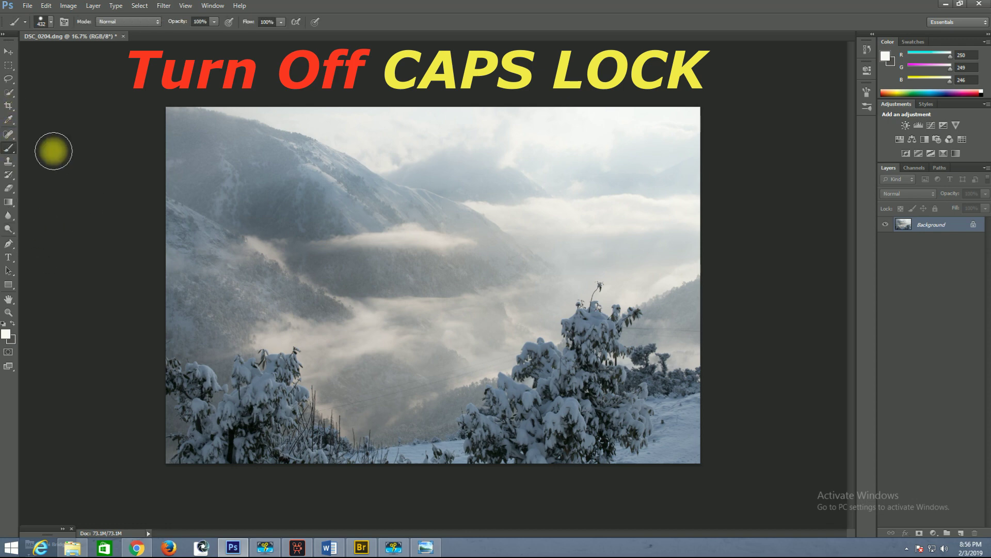